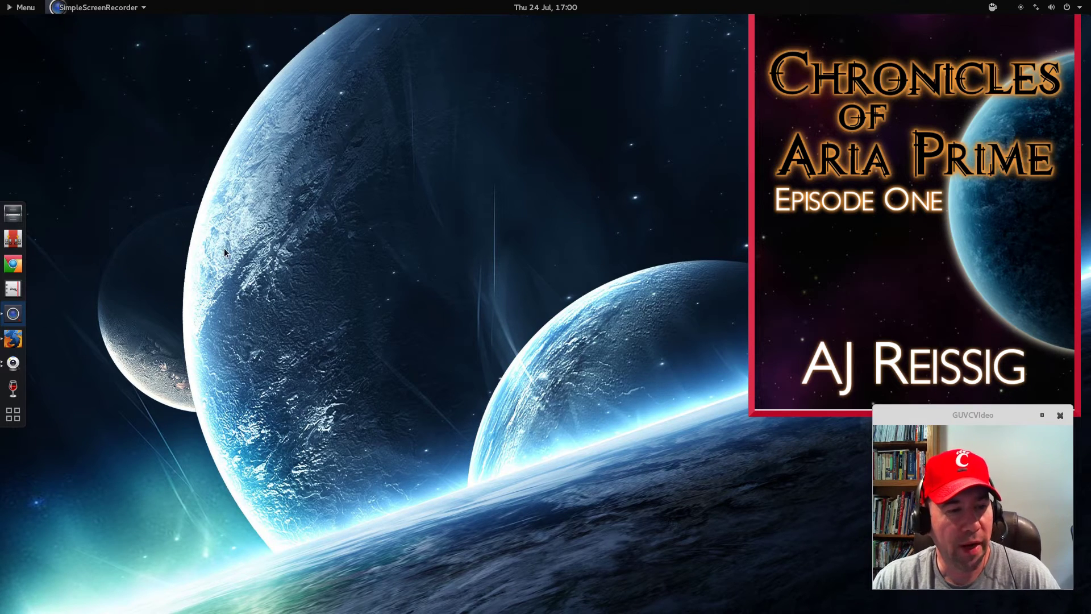
Step: View the WineHQ About Wine page and the PlayOnLinux home page in Firefox, and close the browser with both tabs
left_click(12, 339)
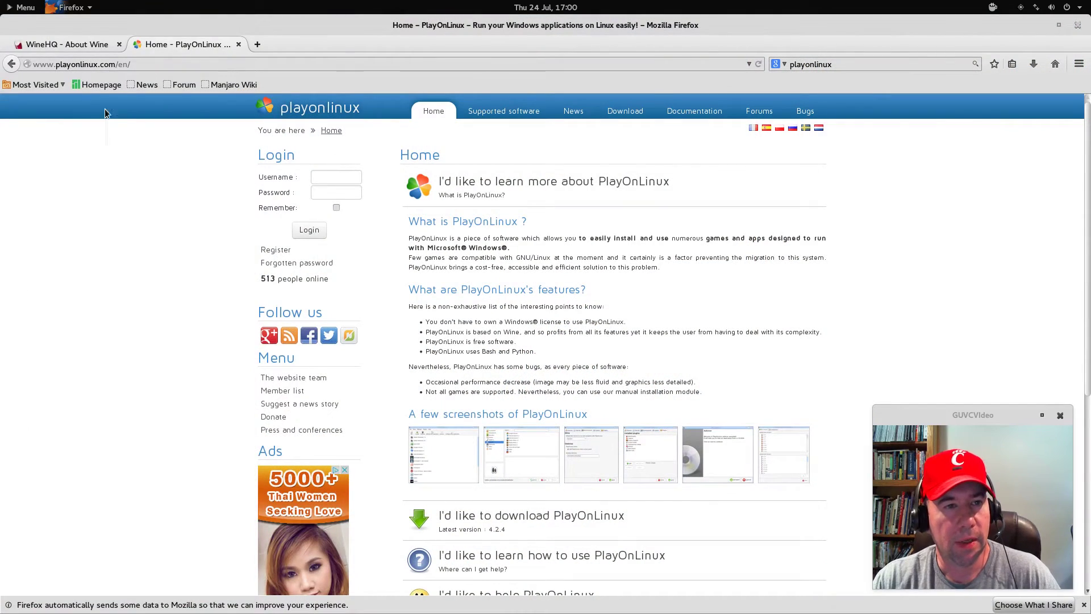
left_click(76, 46)
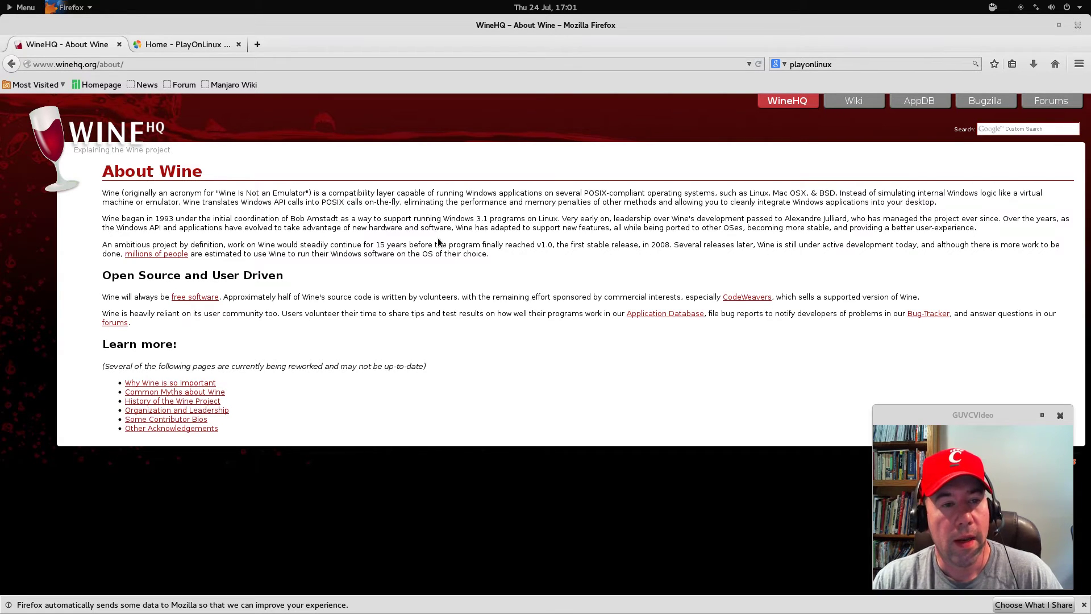
left_click(190, 46)
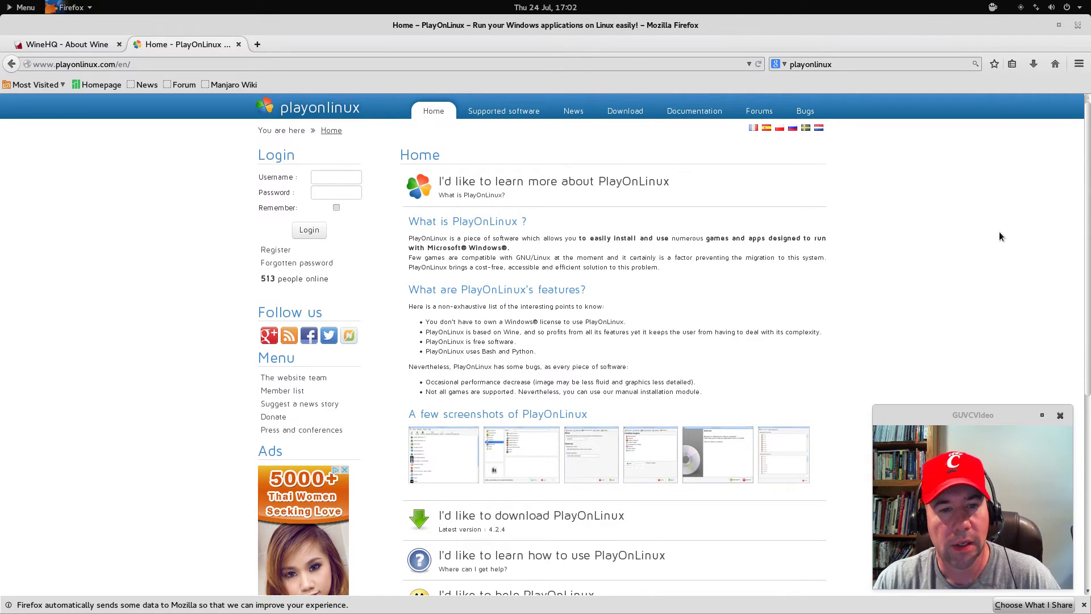
left_click(1076, 26)
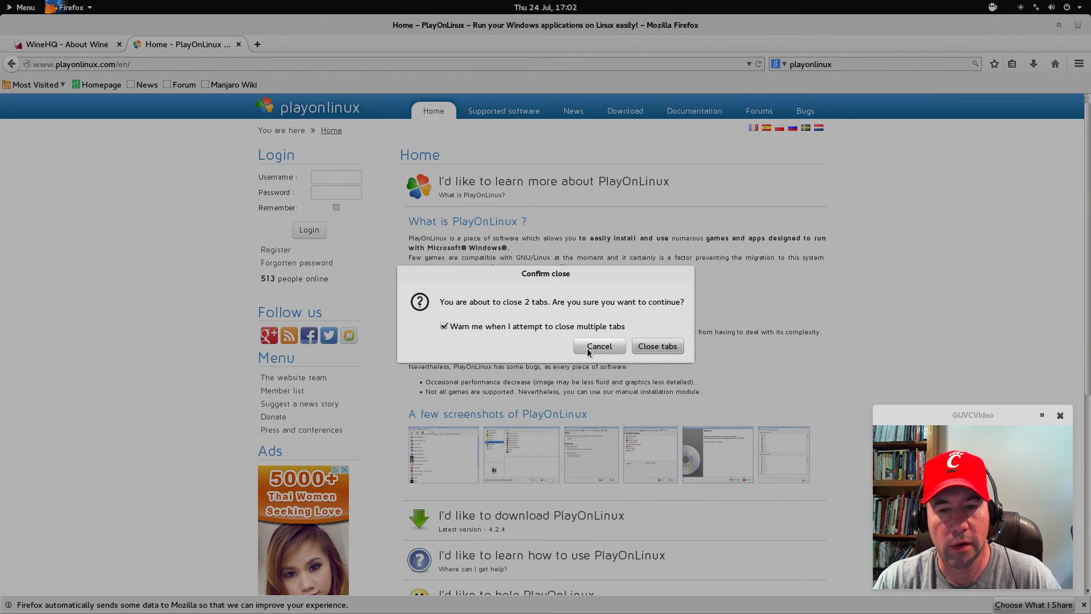
left_click(657, 346)
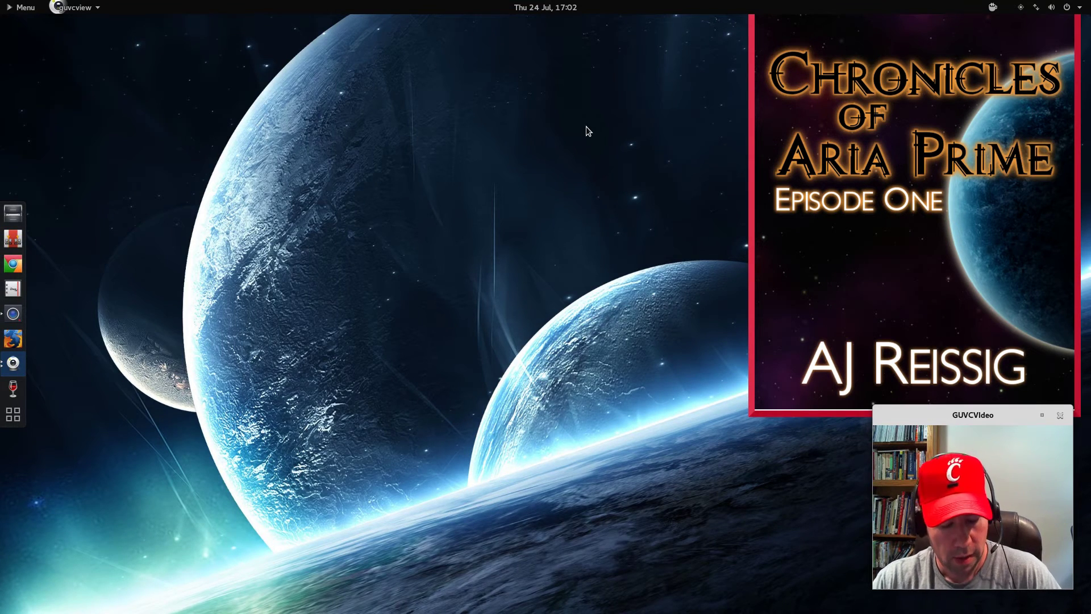
Step: Search the installed applications for "play" and open PlayOnLinux
key("super")
type("play")
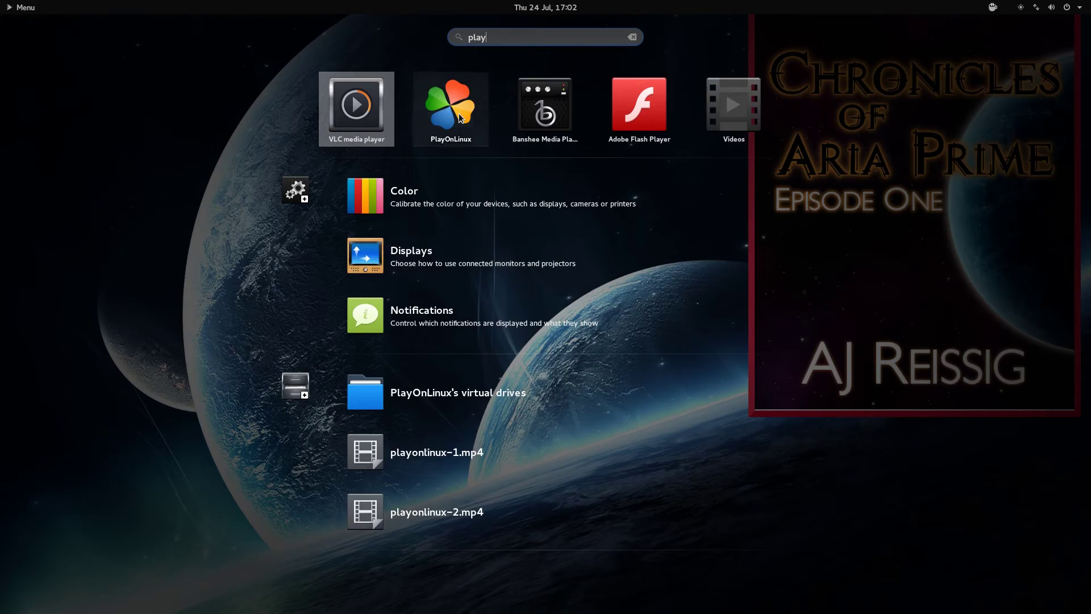
key("super")
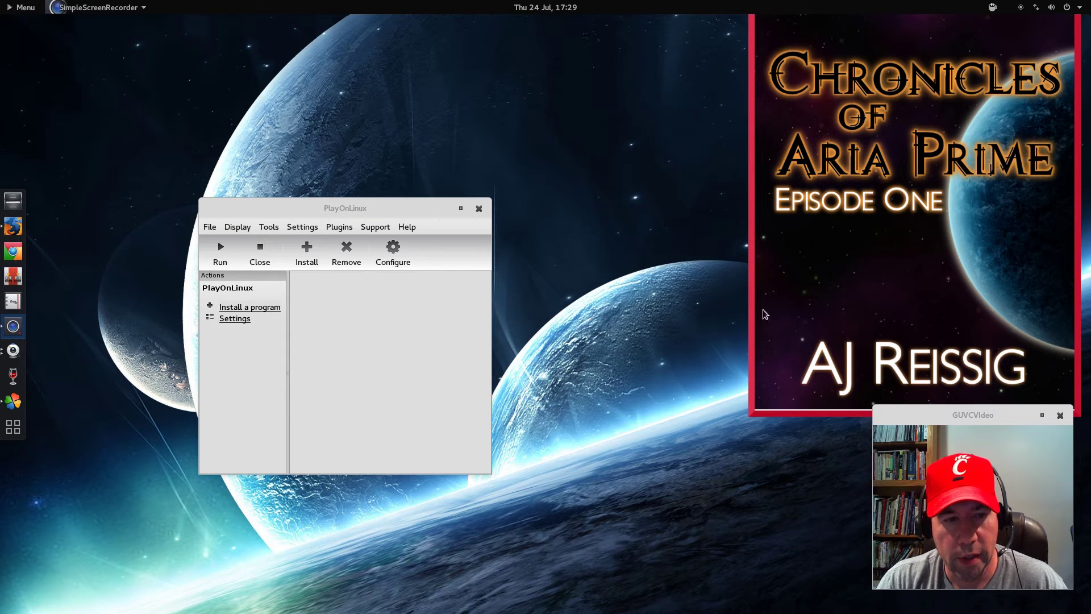
Step: Start installing Microsoft Office 2010 from PlayOnLinux's Office category of programs
left_click(312, 256)
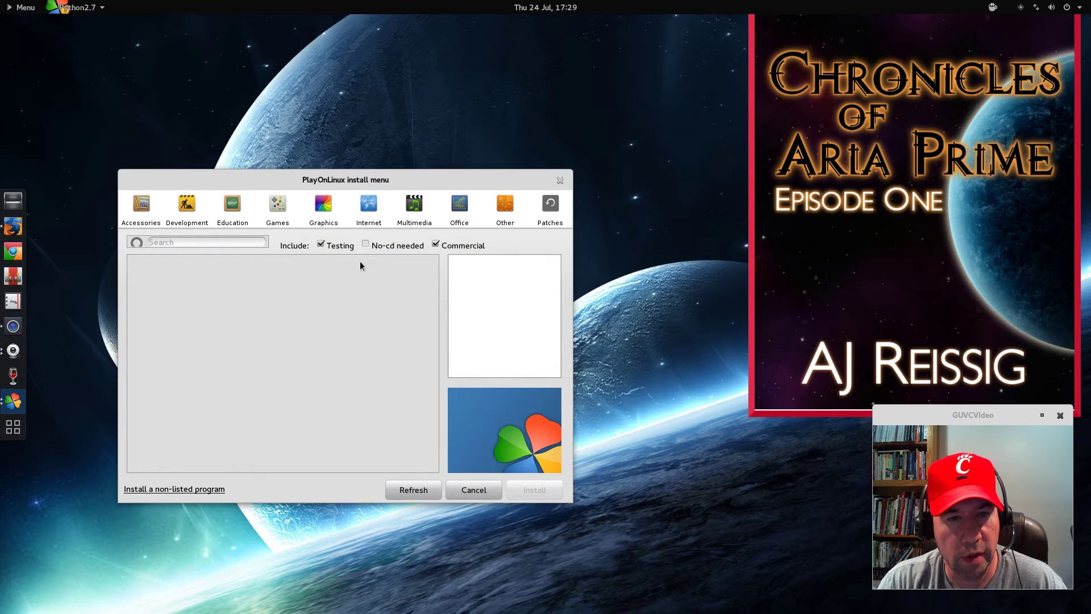
left_click(459, 205)
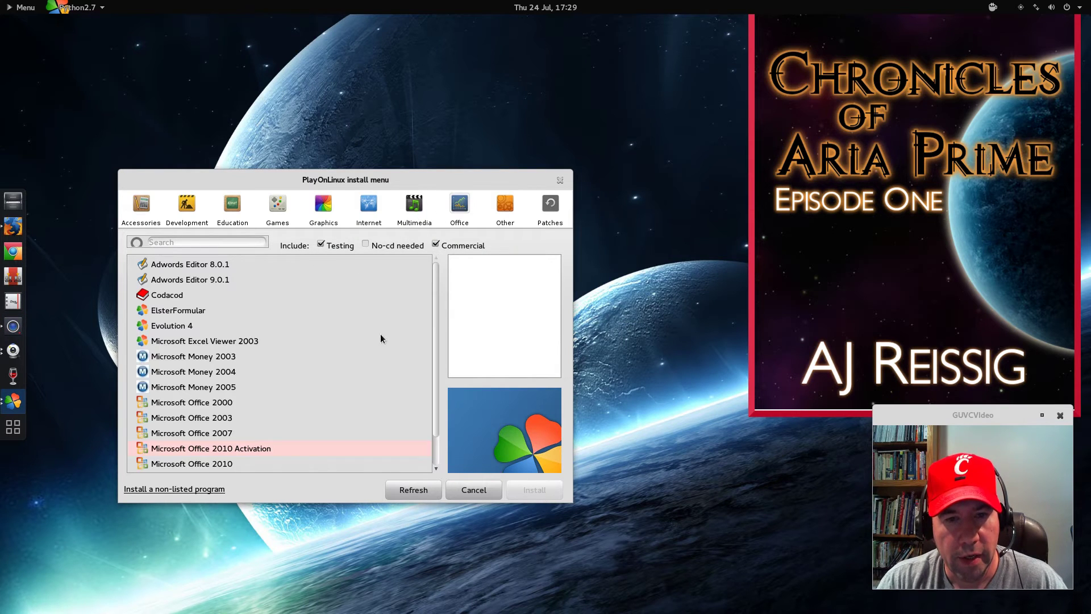
left_click(207, 464)
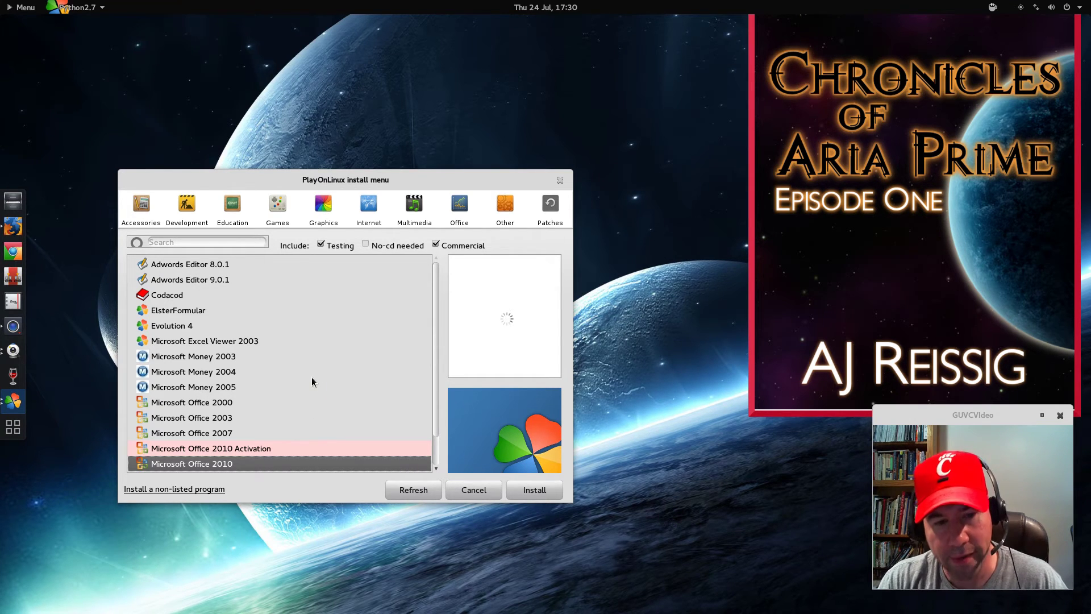
left_click(545, 490)
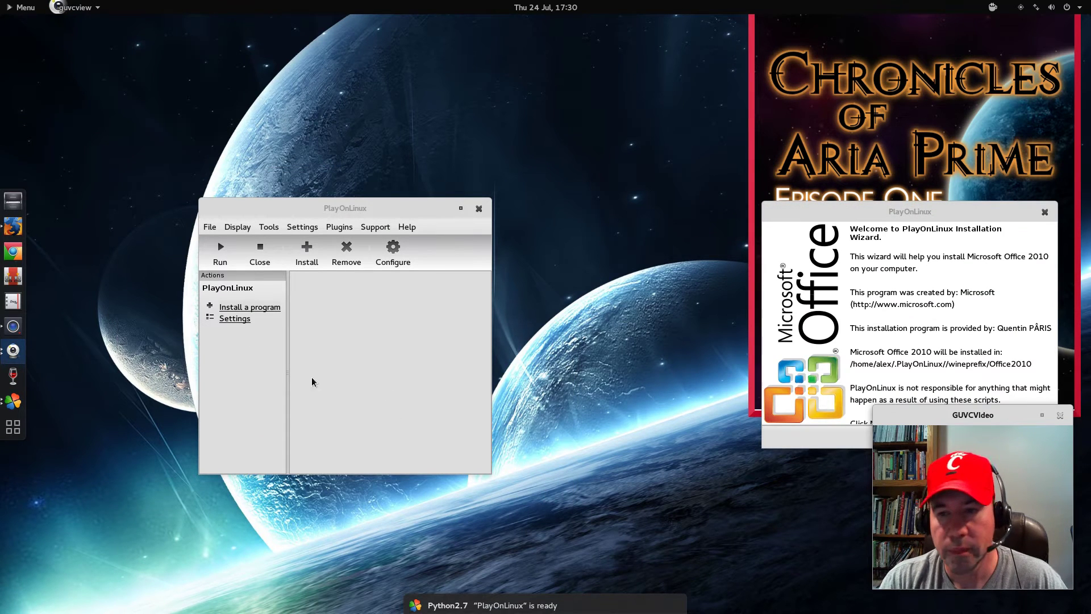
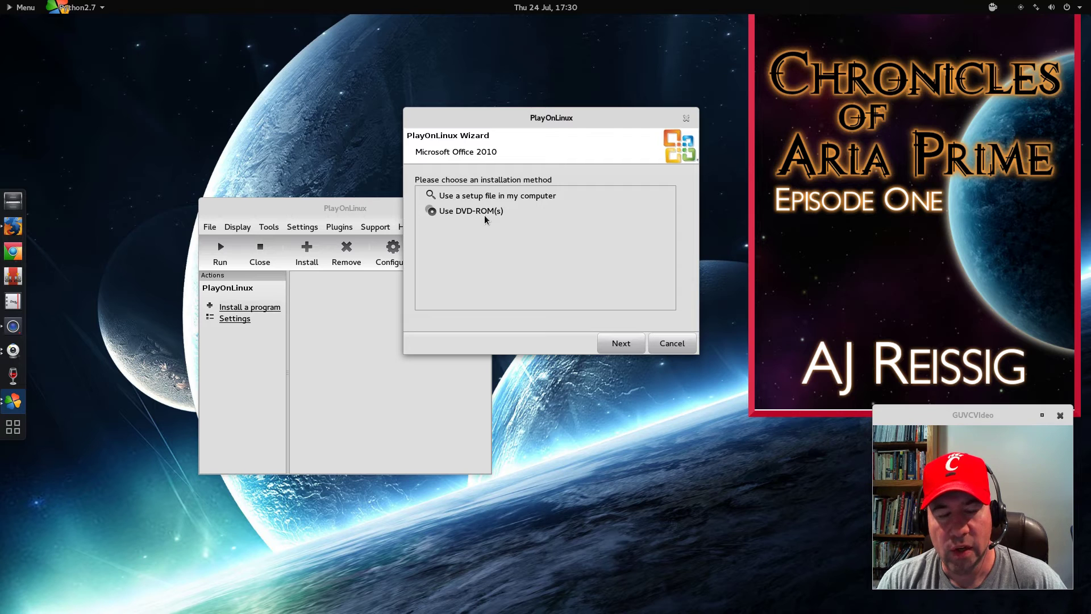
Step: Choose setup.exe from the OFFICE14 disc as the computer's setup file, and erase the existing Office2010 virtual drive
left_click(503, 196)
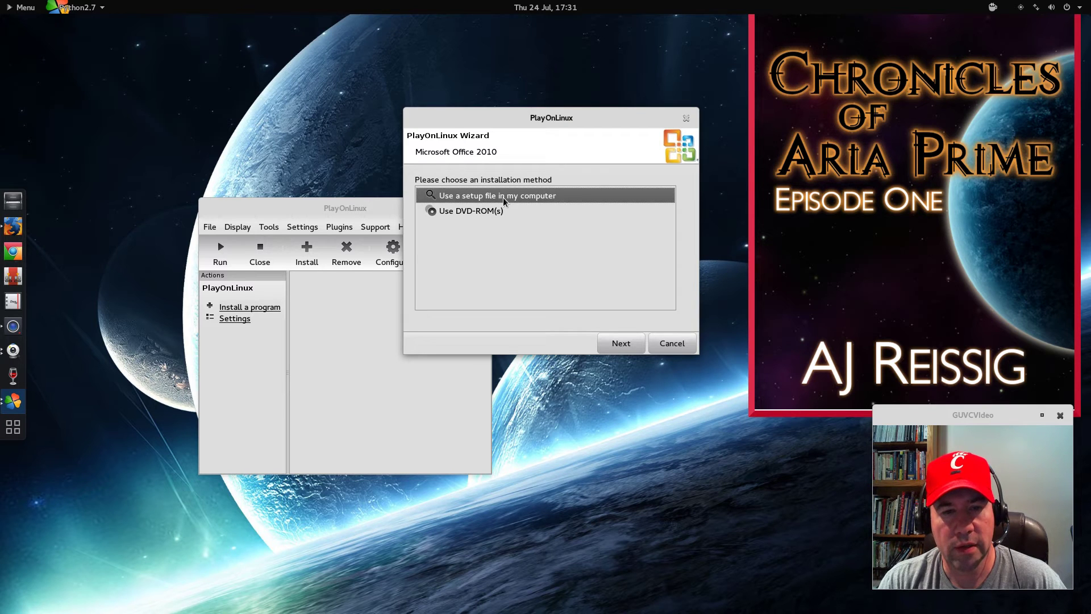
left_click(600, 343)
left_click(550, 213)
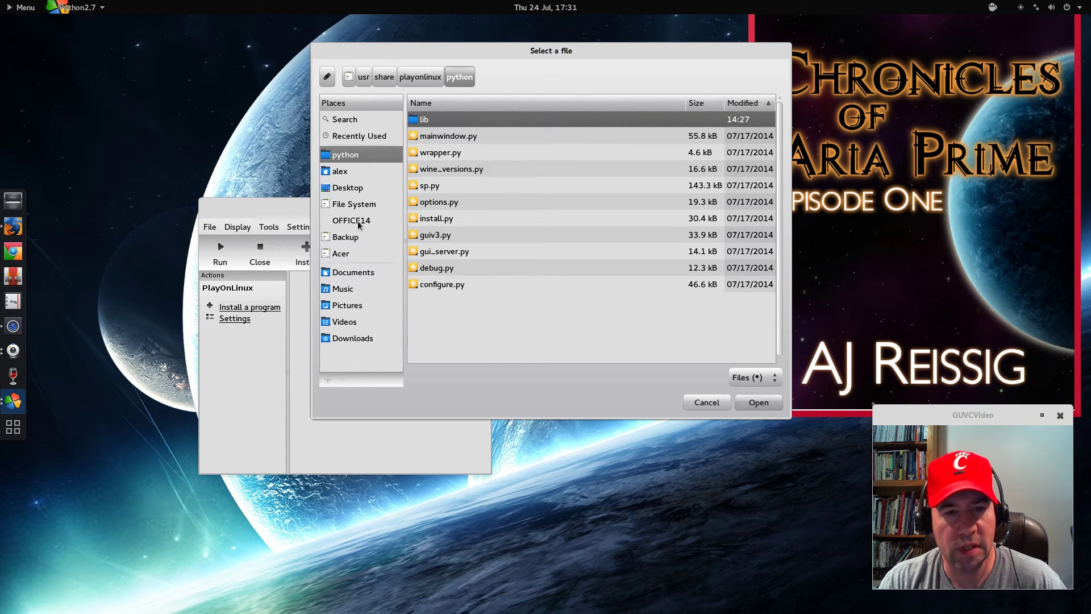
left_click(358, 221)
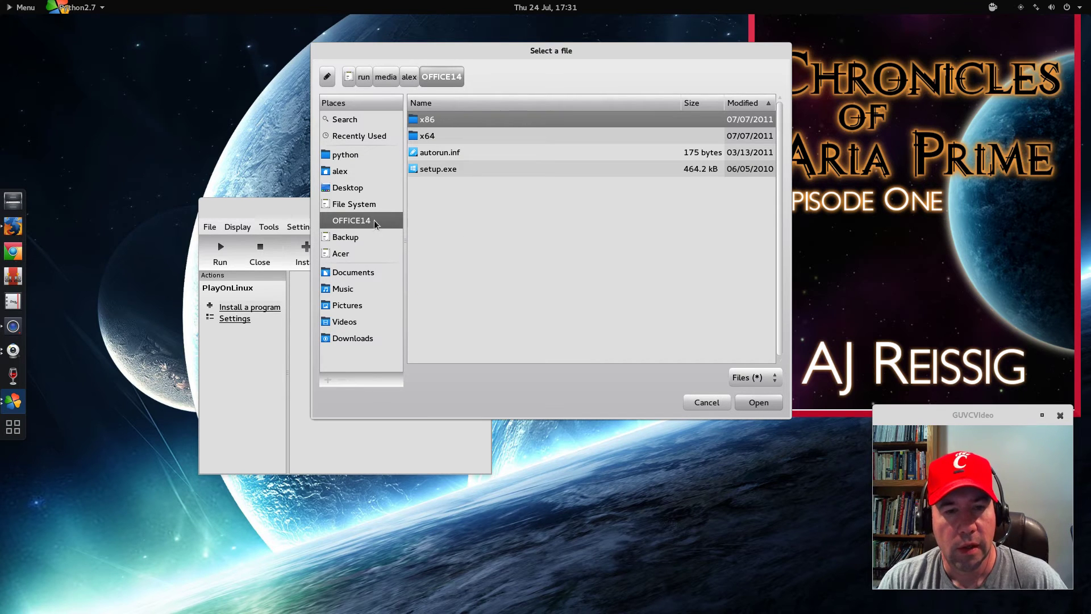
left_click(441, 173)
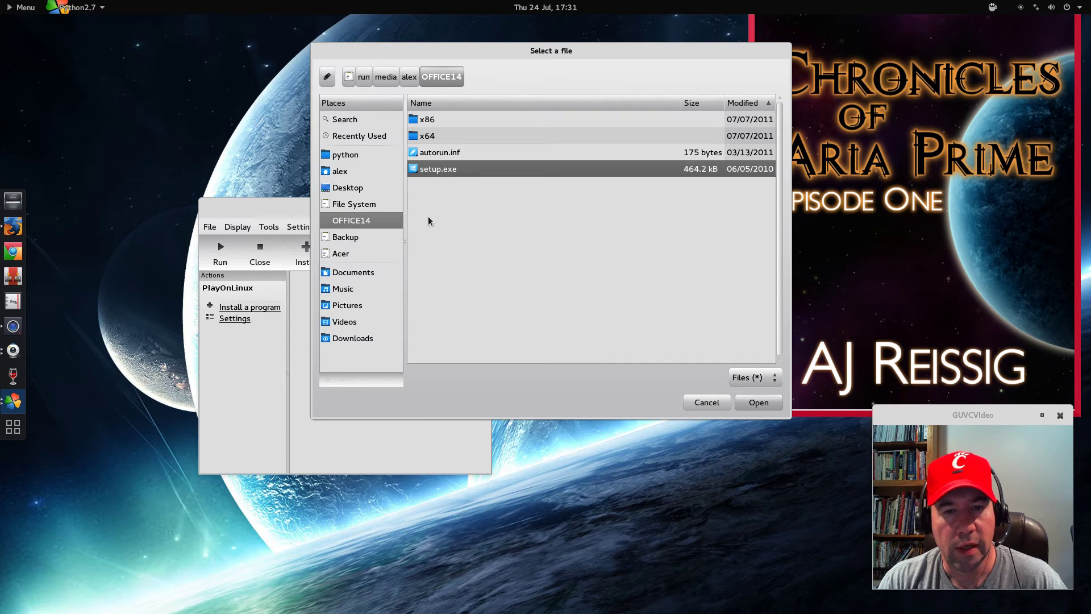
left_click(750, 401)
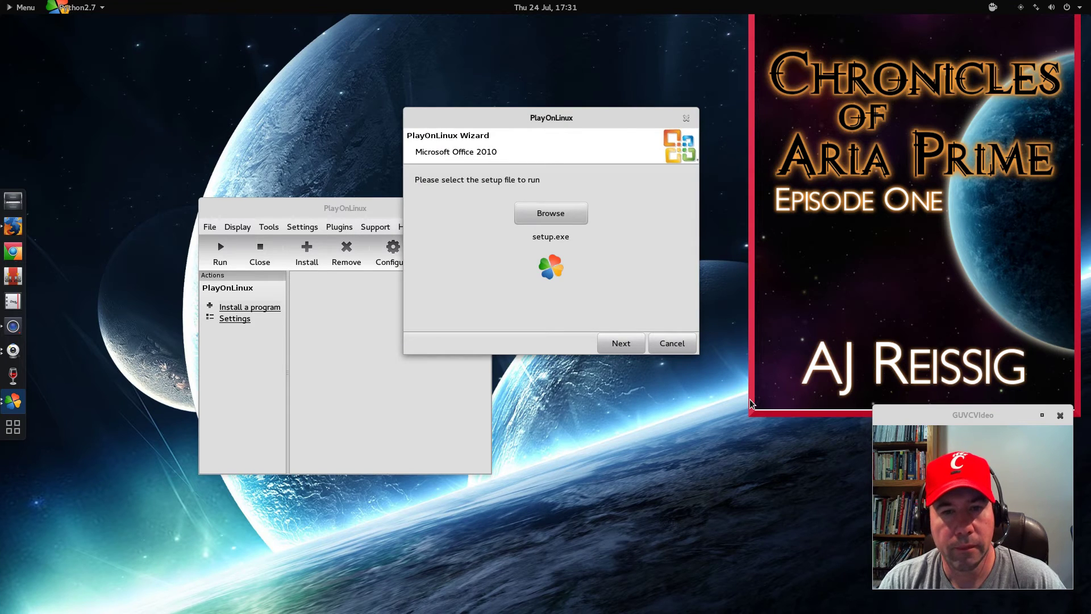
left_click(630, 344)
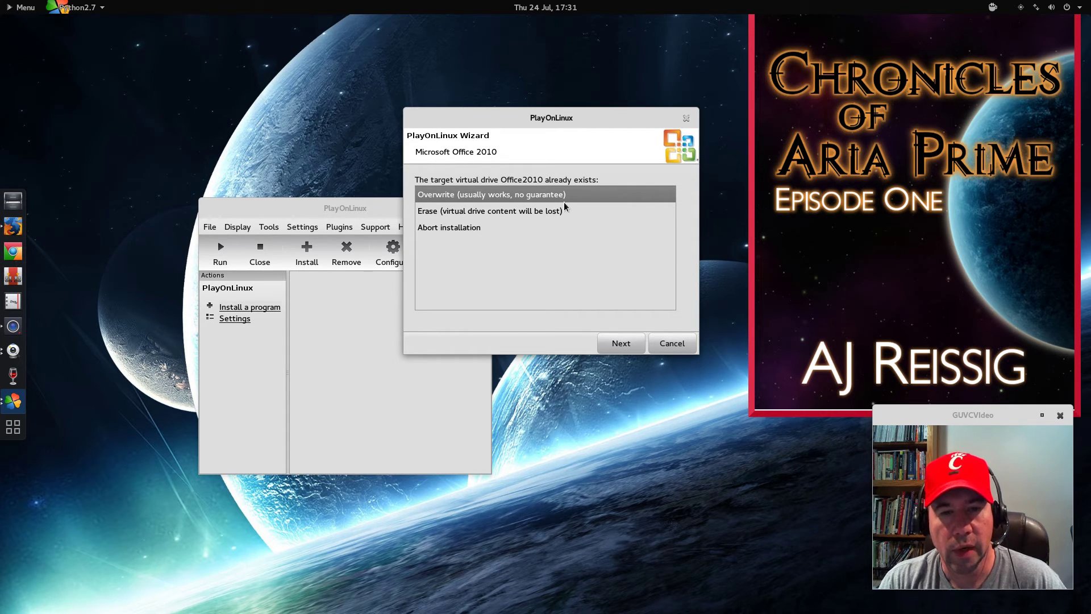
left_click(513, 212)
left_click(613, 340)
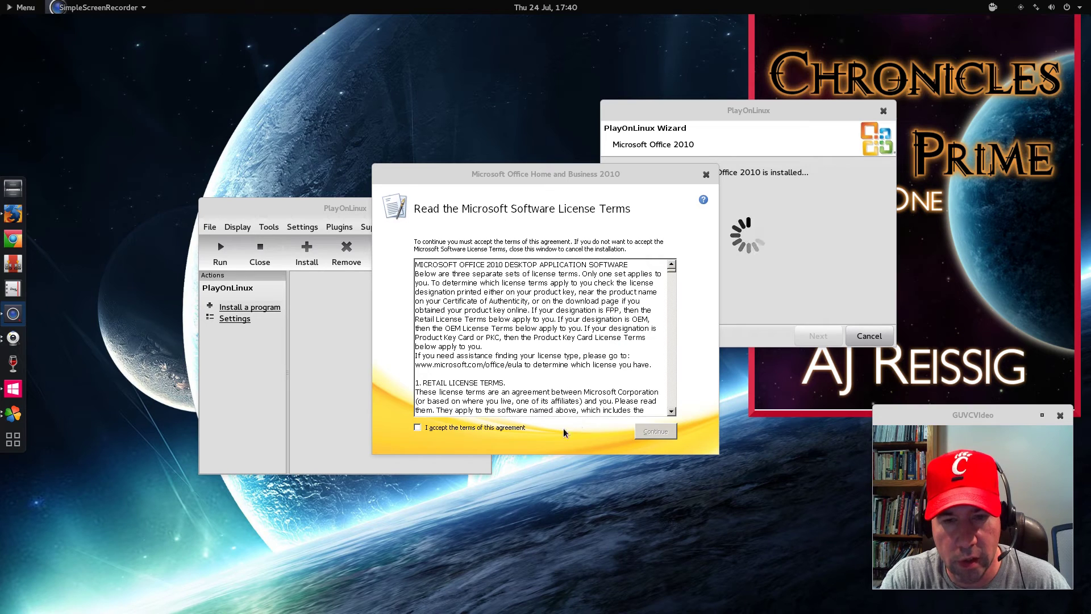
Step: Accept the Microsoft software license terms and complete the standard Install Now installation through the end of both wizards
left_click(418, 427)
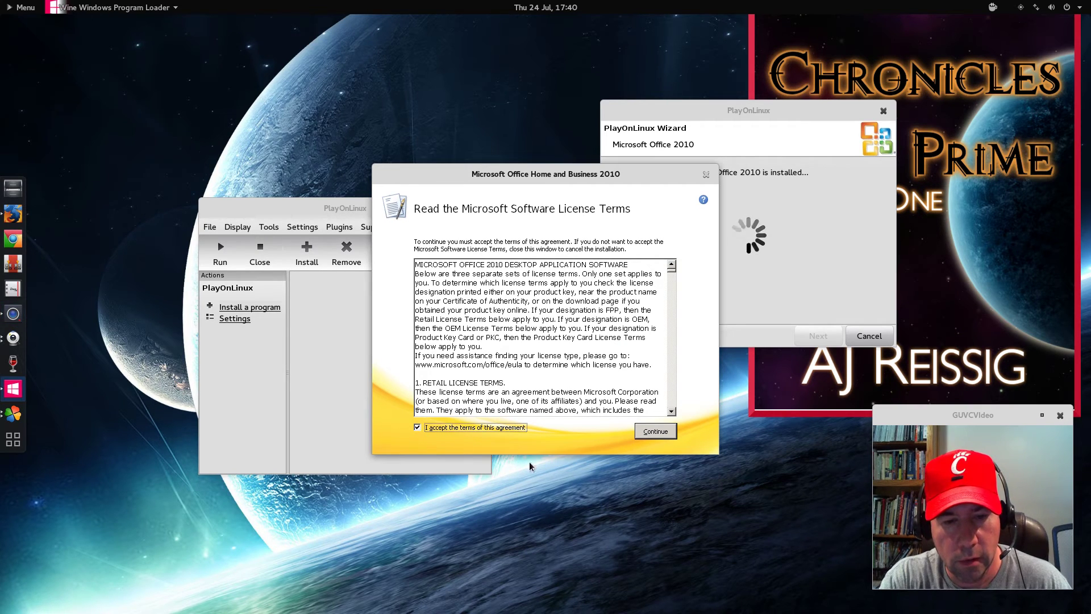
left_click(643, 432)
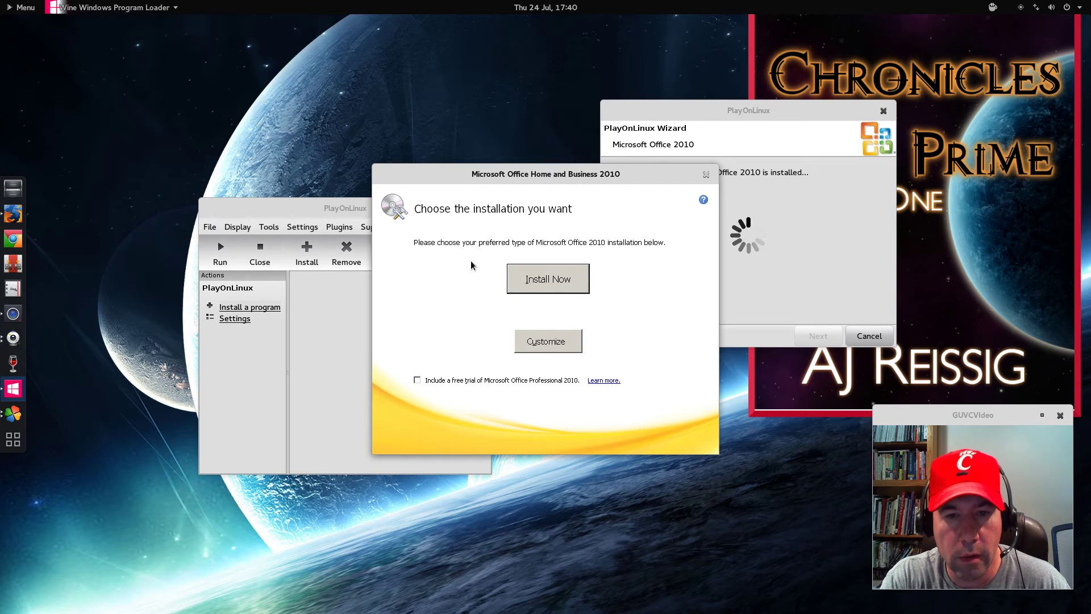
left_click(564, 279)
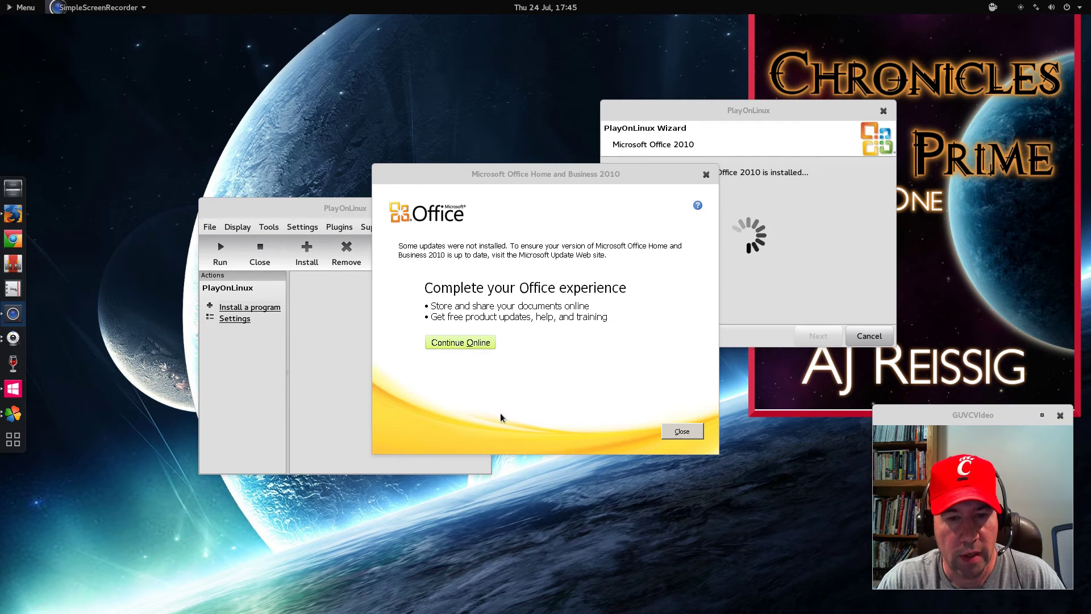
left_click(681, 429)
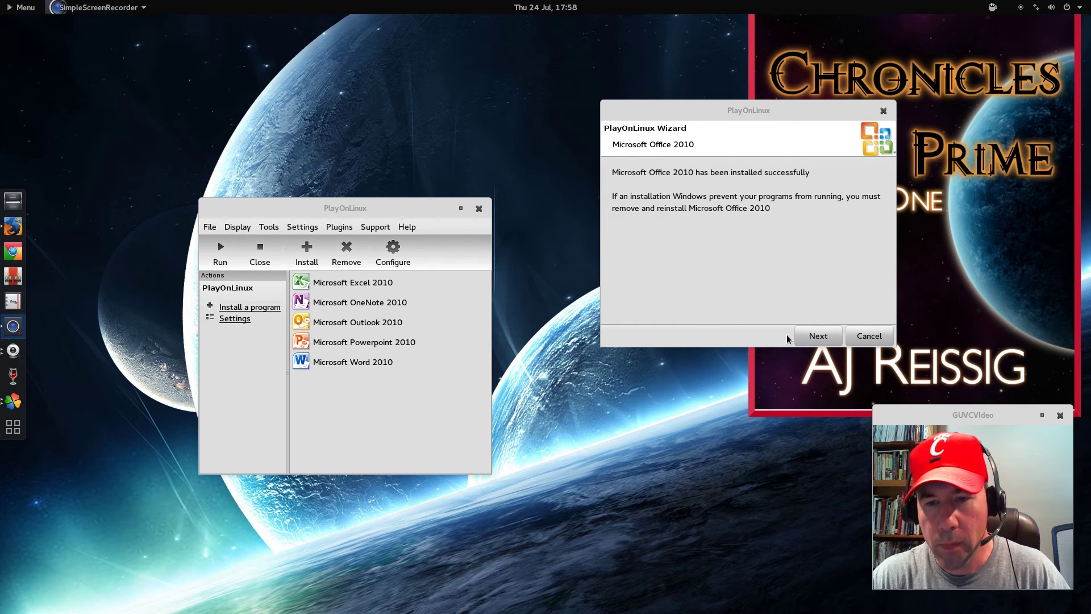
left_click(818, 335)
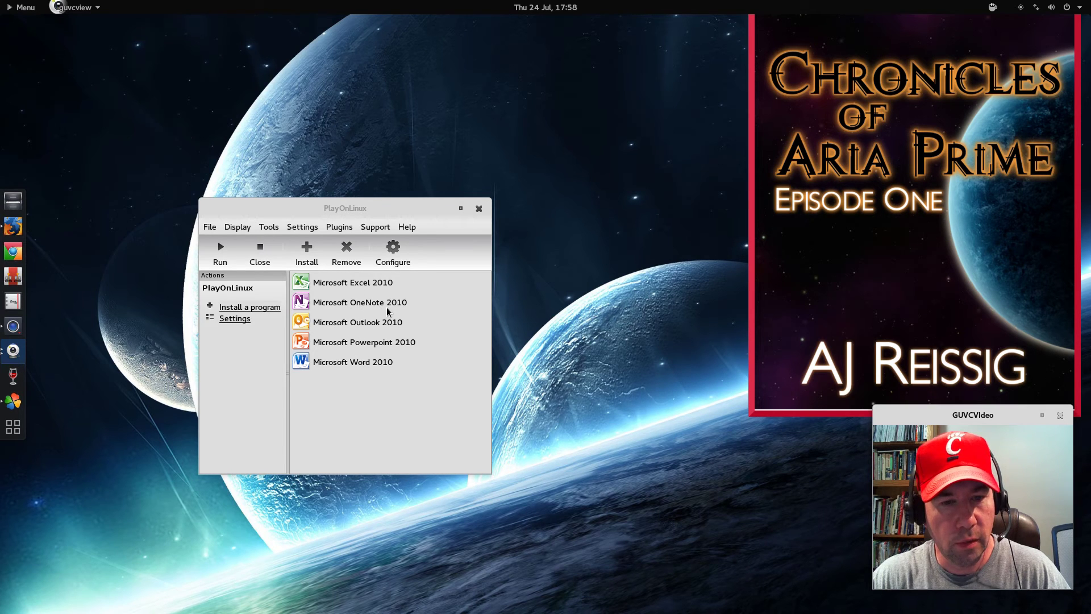
Step: Run Microsoft Word 2010 from PlayOnLinux and submit the full name and initials it asks for
left_click(354, 364)
left_click(227, 356)
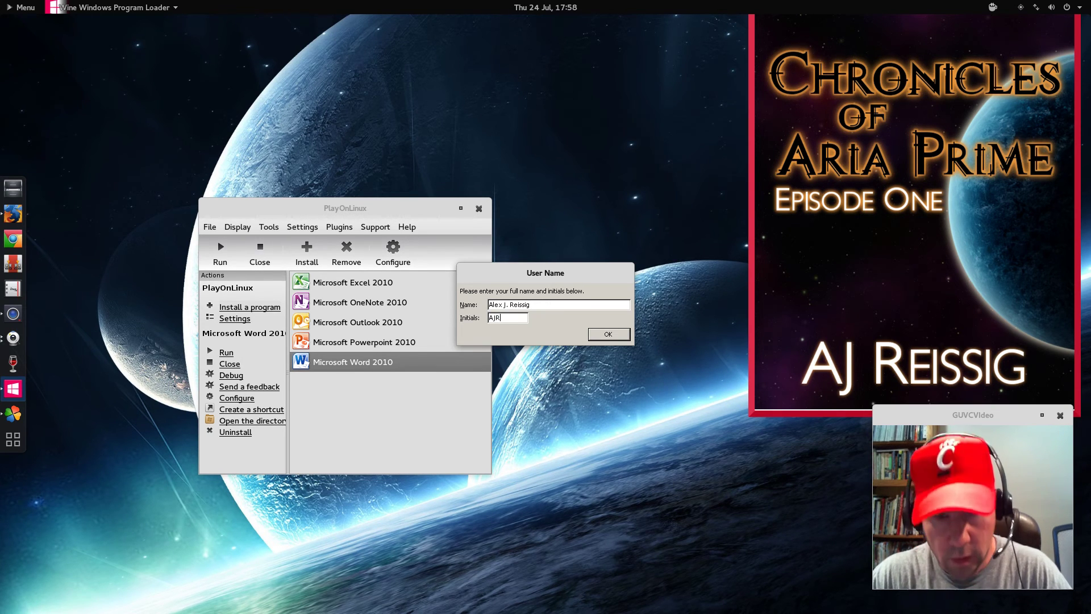
left_click(593, 334)
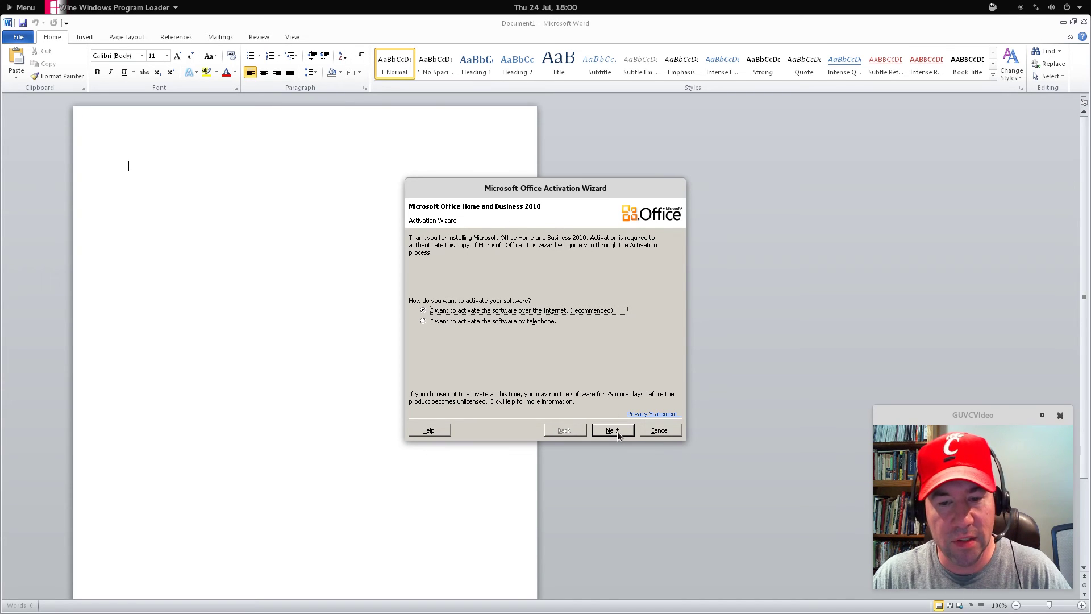
Step: Skip the Office activation, set the update preference to Install Updates Only, and dismiss the remaining message to reach the blank document
left_click(667, 432)
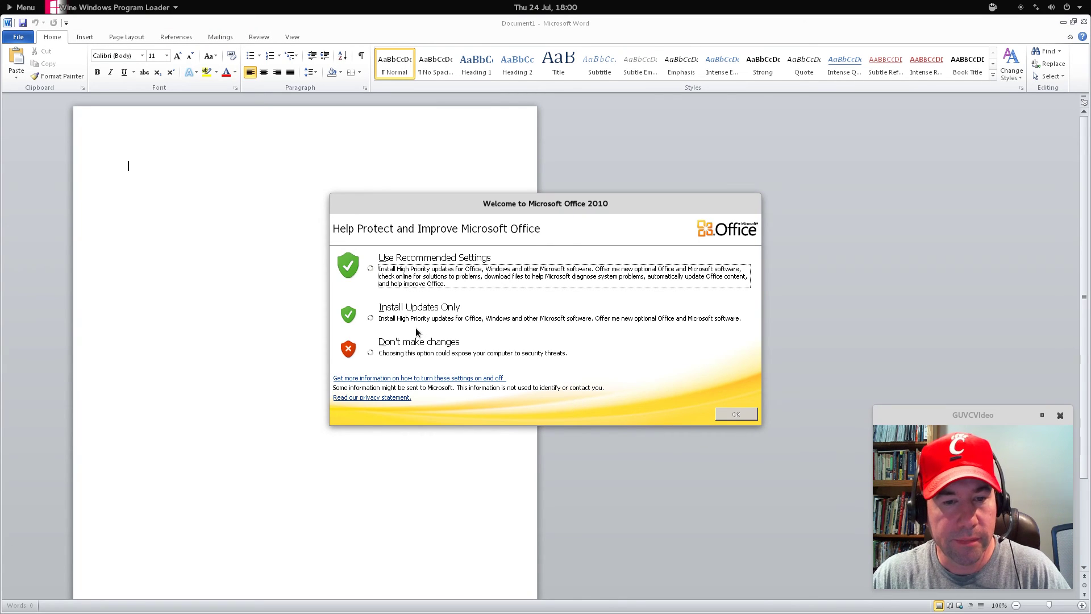
left_click(370, 318)
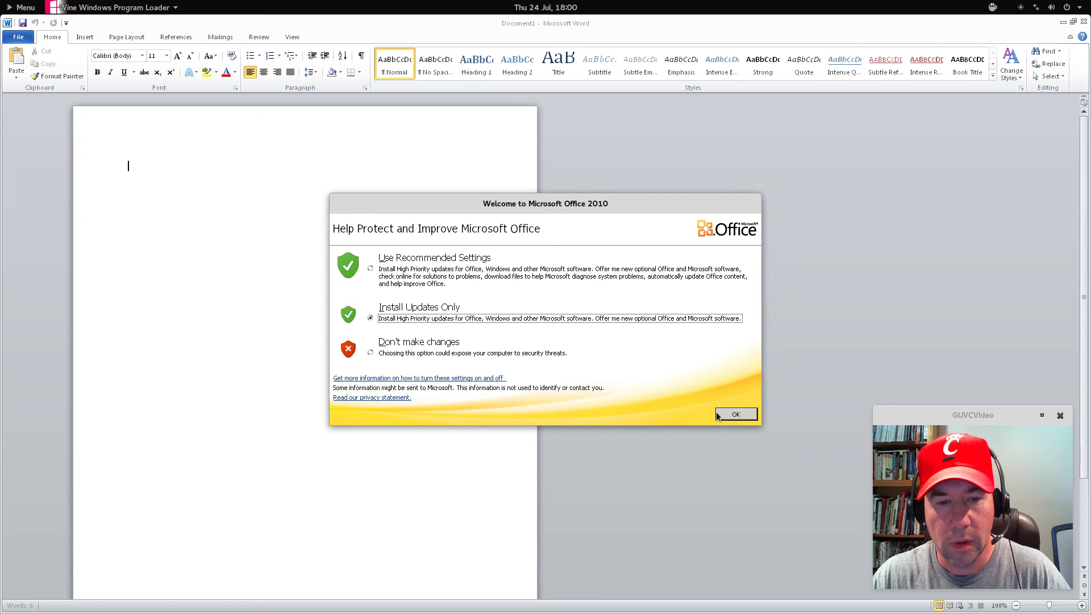
left_click(734, 414)
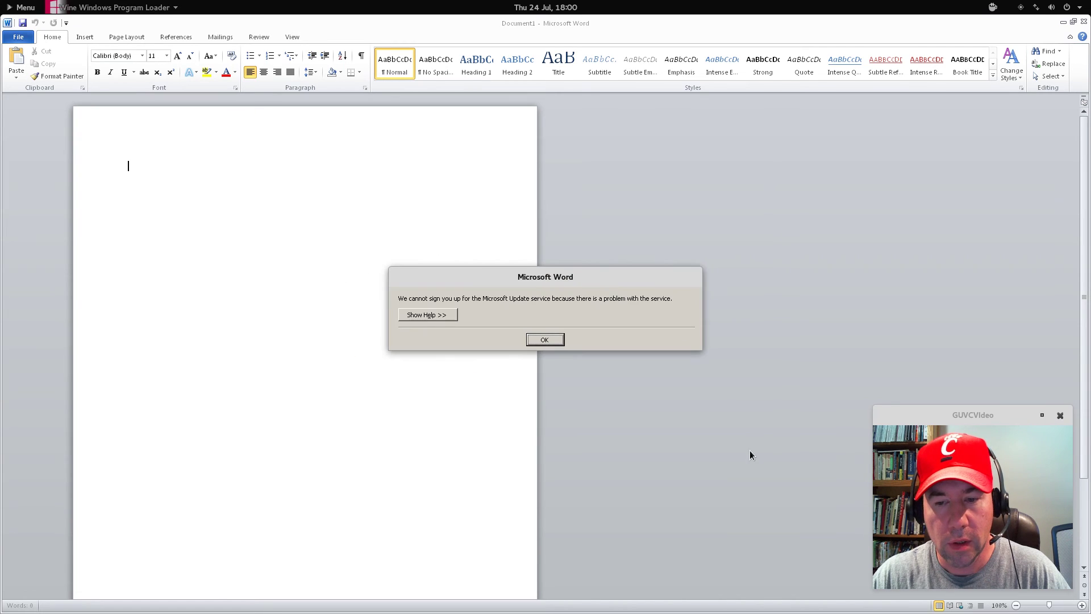
left_click(548, 339)
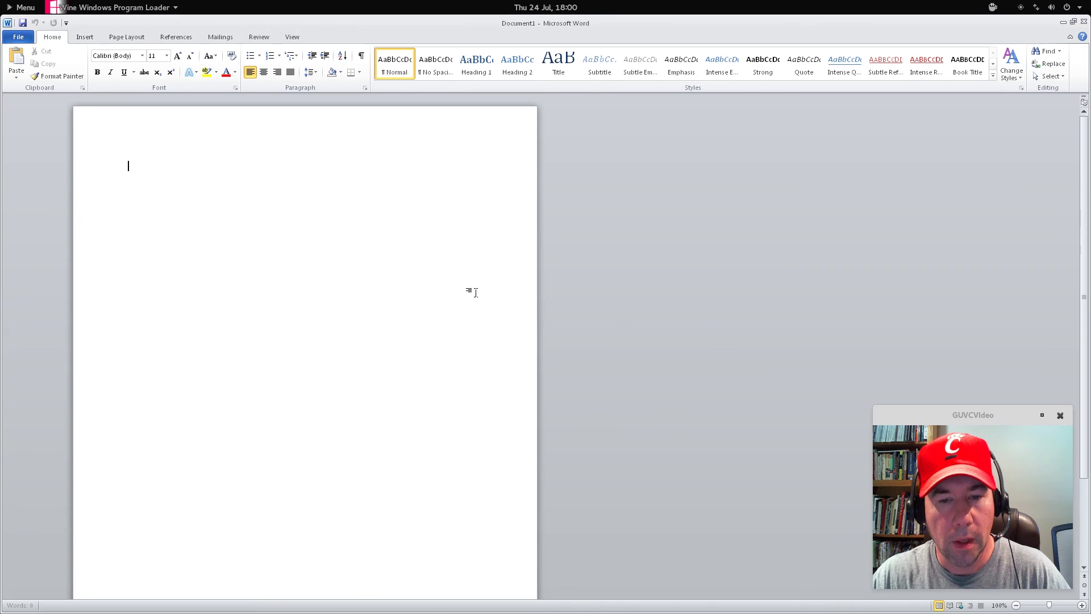